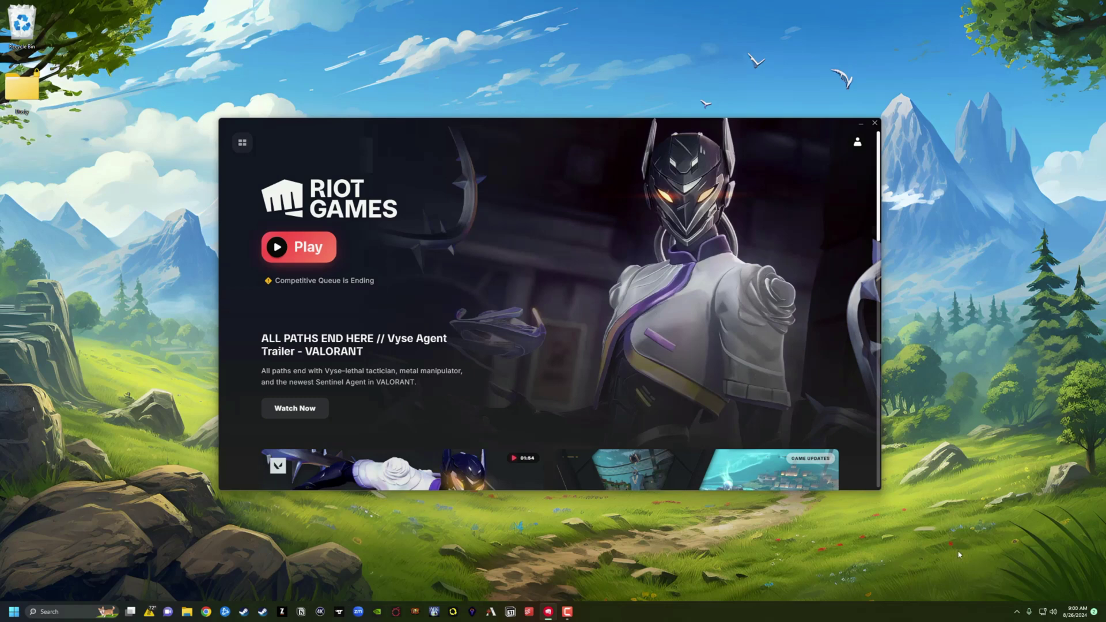
- Open Add or remove programs via search 'Unin' and filter installed apps for 'Val'
{"action": "left_click", "coordinate": [1017, 613]}
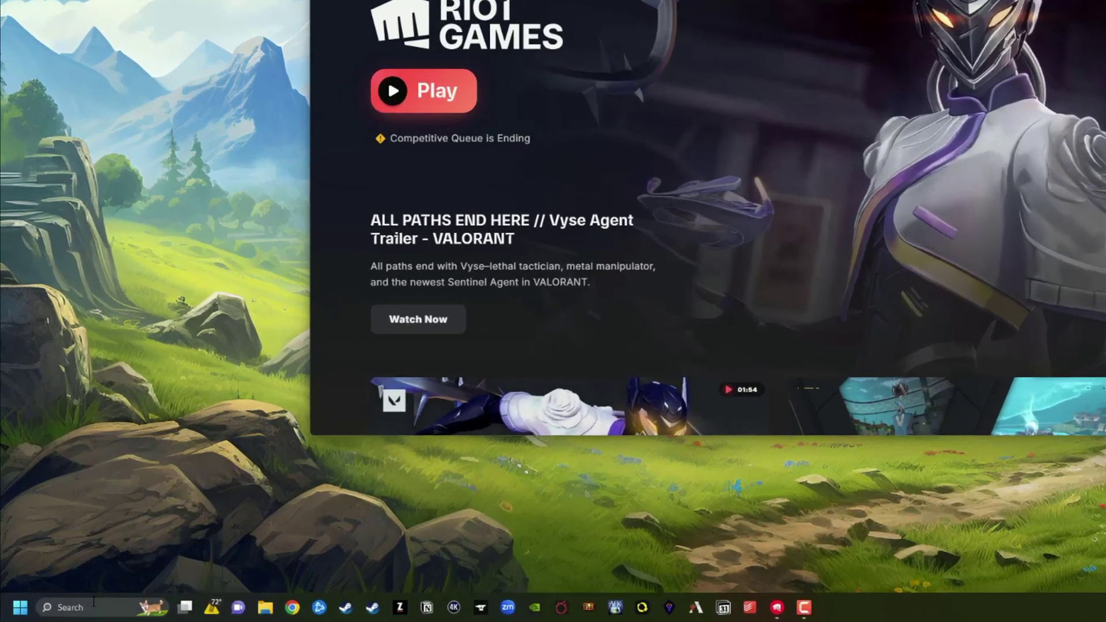
{"action": "left_click", "coordinate": [62, 612]}
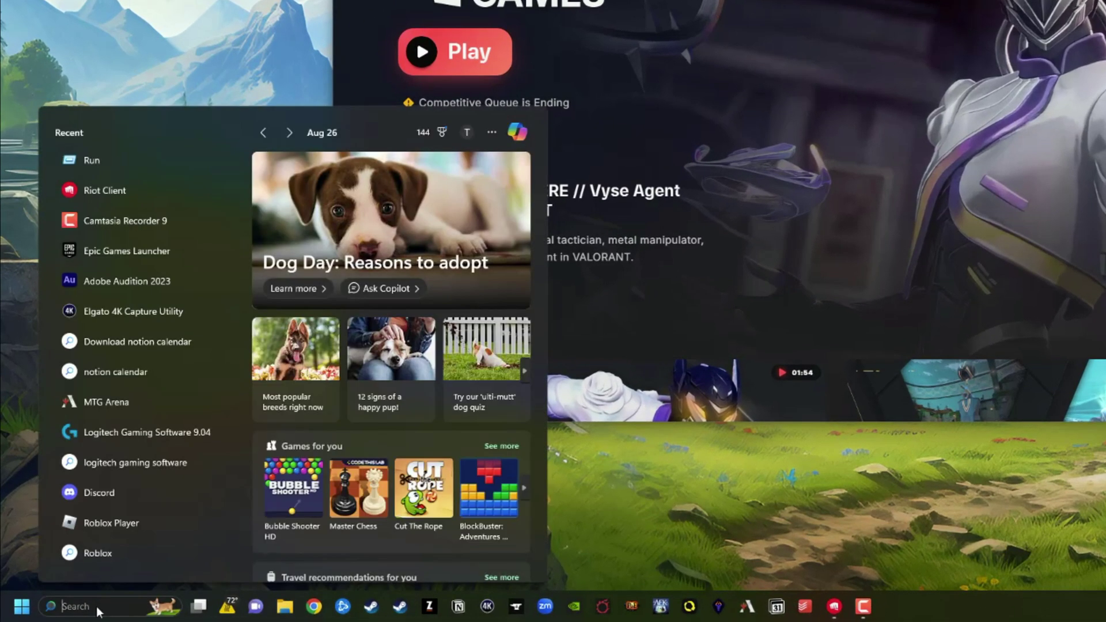
{"action": "type", "text": "Unin"}
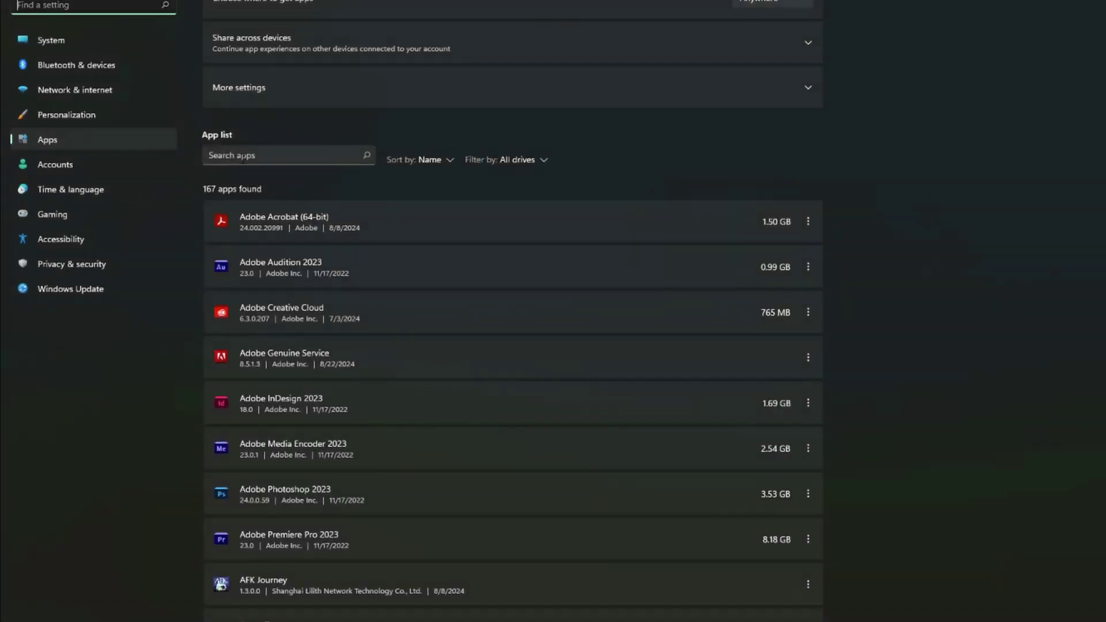
{"action": "left_click", "coordinate": [237, 157]}
{"action": "type", "text": "V"}
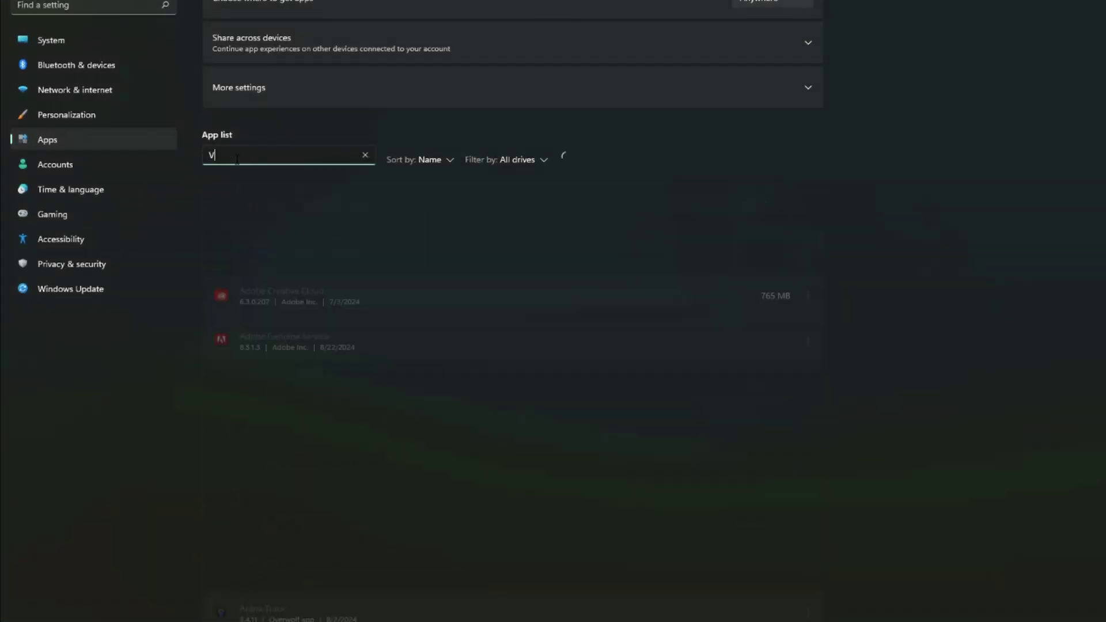
{"action": "type", "text": "al"}
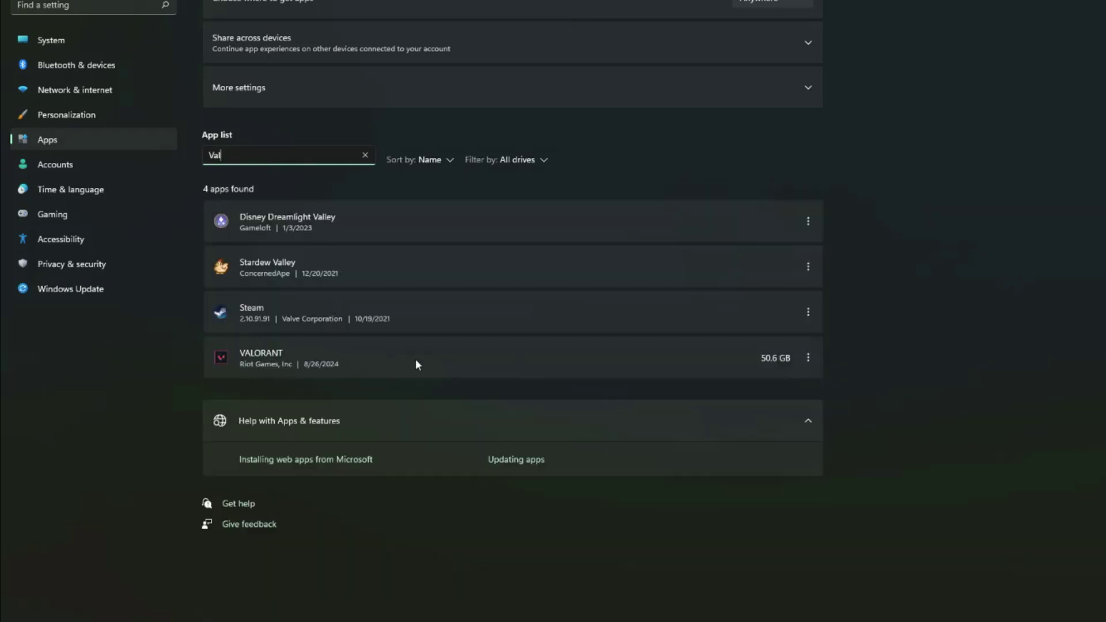
- Start uninstalling VALORANT from its ⋮ menu and confirm the prompt
{"action": "left_click", "coordinate": [808, 358]}
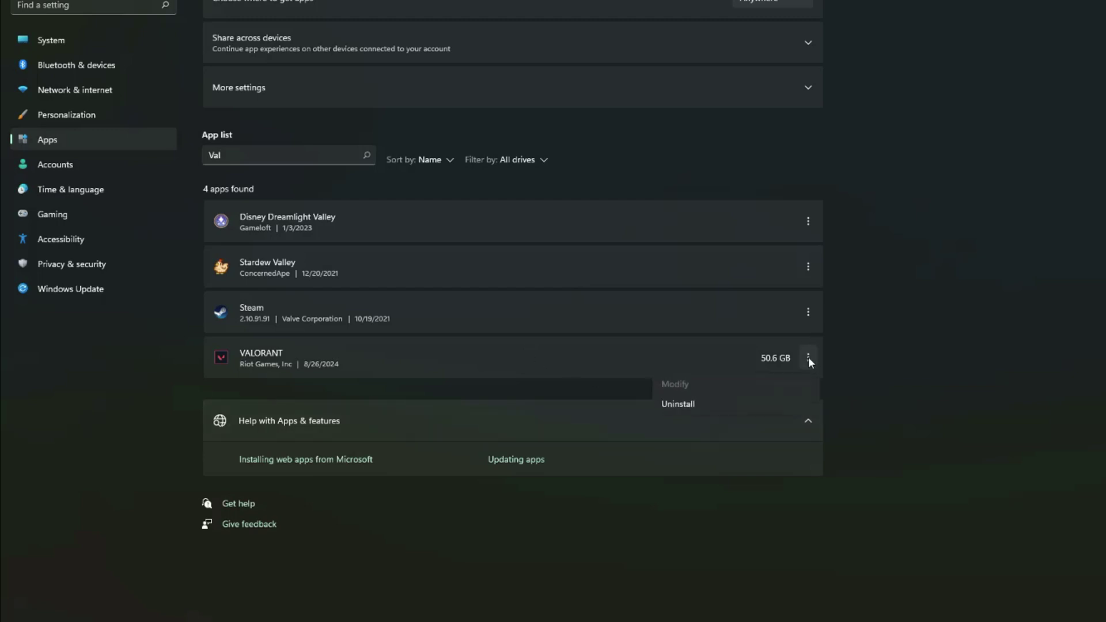
{"action": "left_click", "coordinate": [687, 405]}
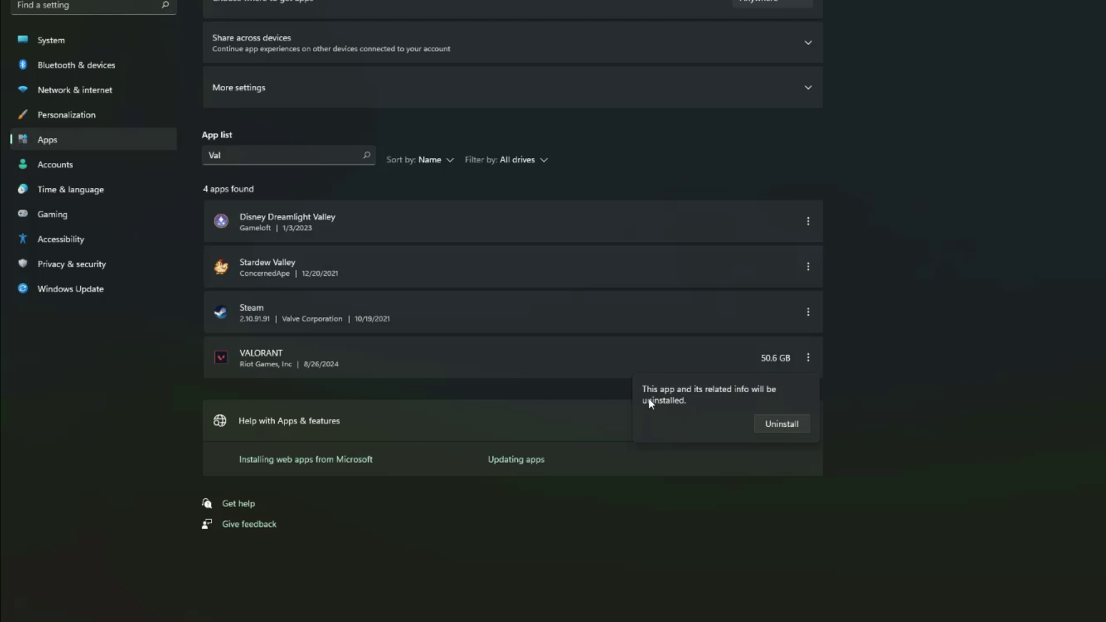
{"action": "left_click", "coordinate": [779, 423]}
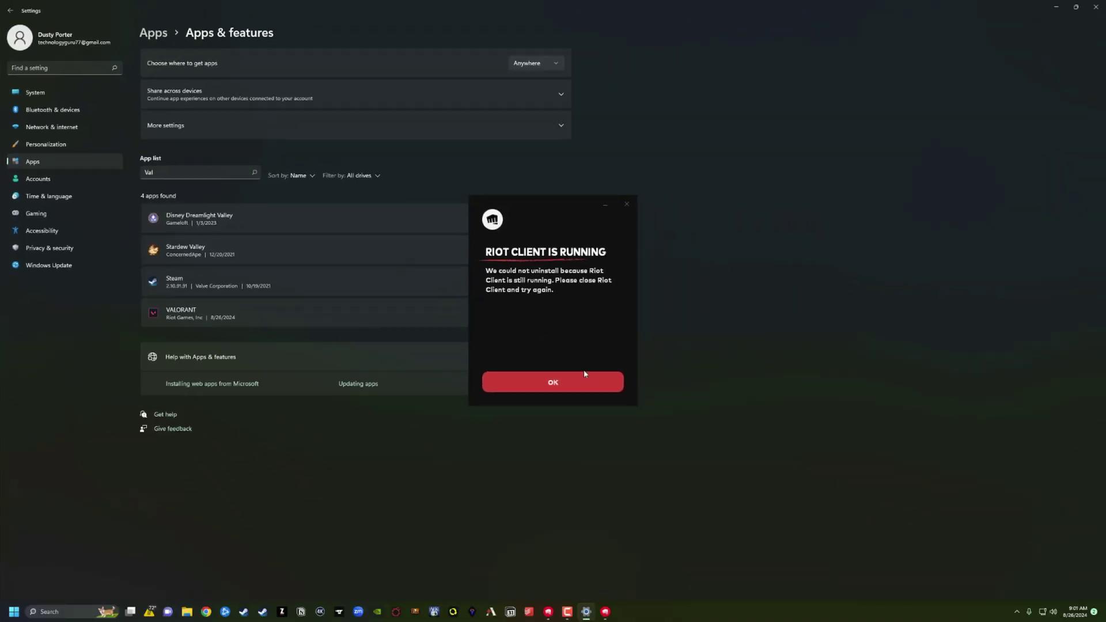
- Exit Riot Client from the tray icons and dismiss the Riot Client Is Running notice
{"action": "left_click", "coordinate": [1017, 613]}
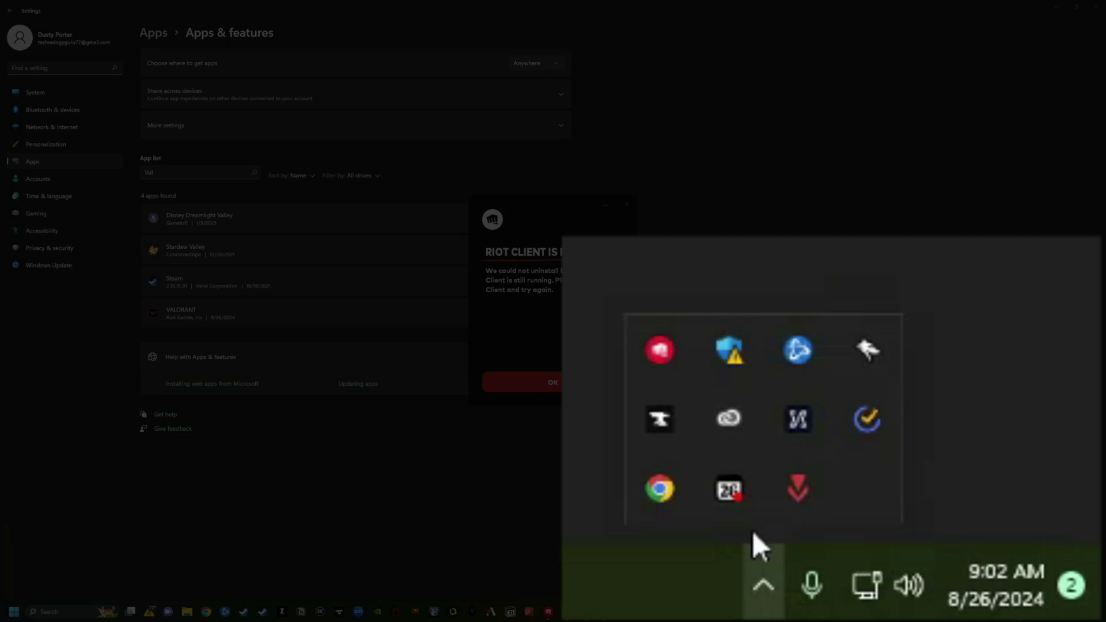
{"action": "right_click", "coordinate": [654, 352]}
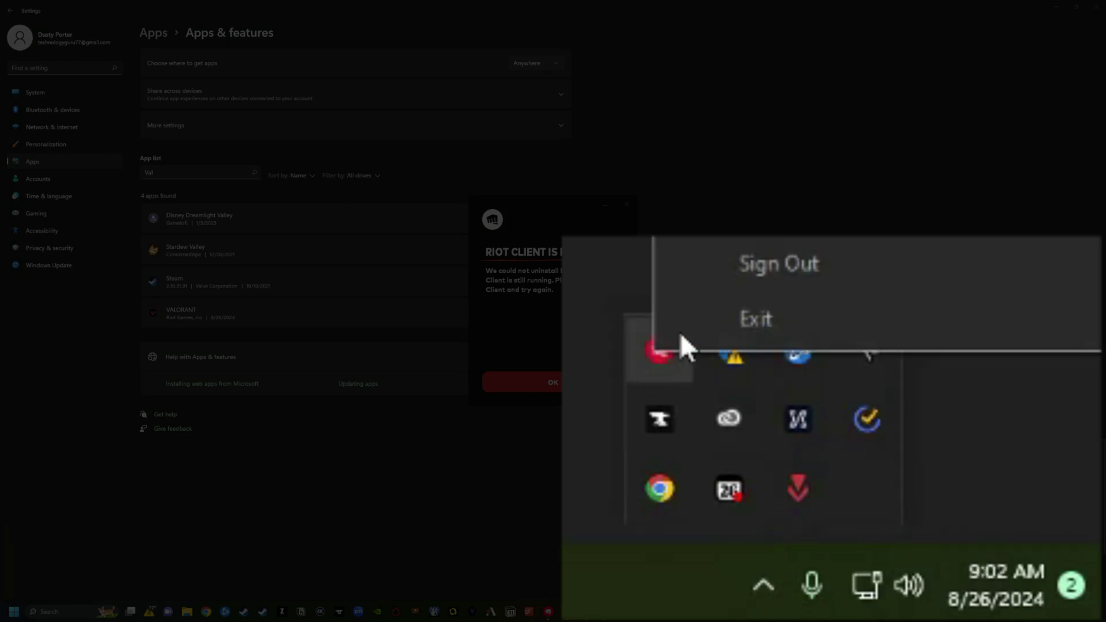
{"action": "left_click", "coordinate": [759, 320]}
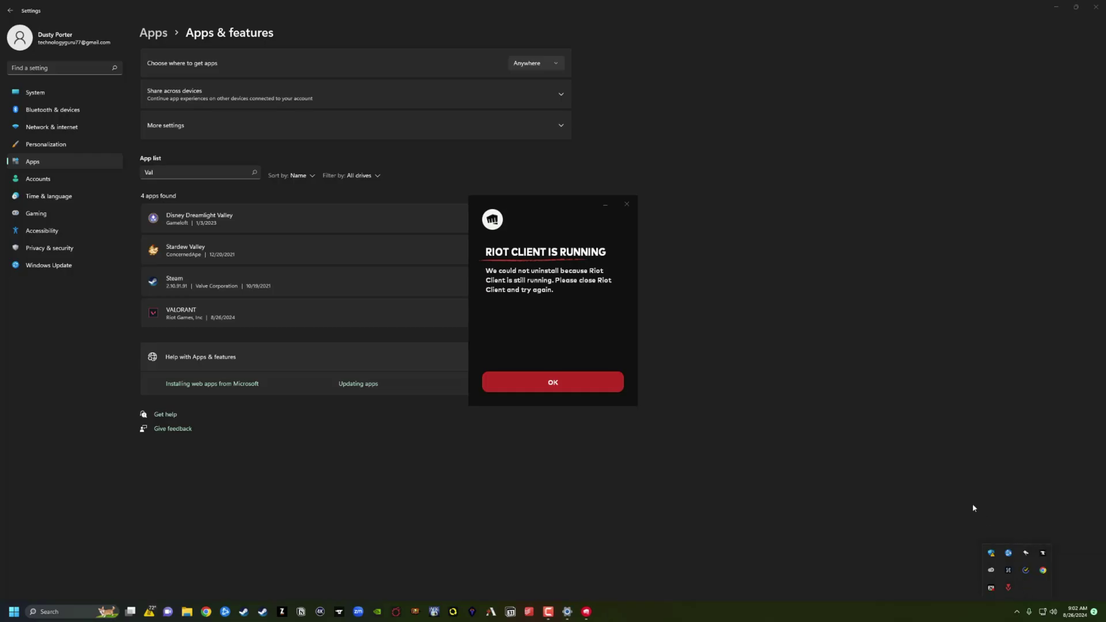
{"action": "left_click", "coordinate": [582, 390]}
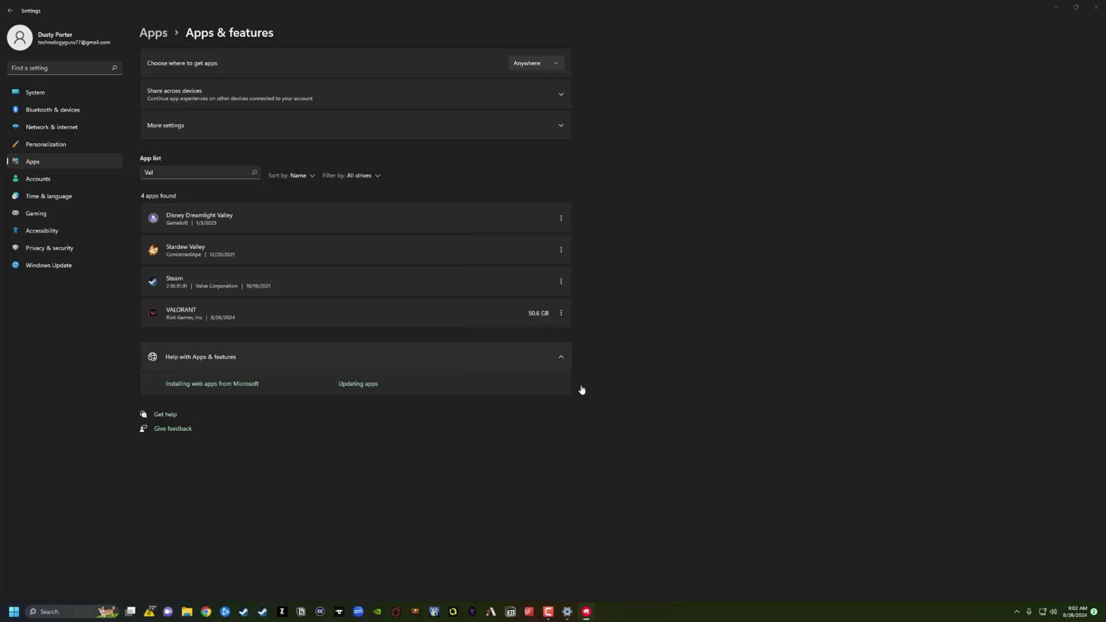
- Uninstall VALORANT via its ⋮ menu, confirm, and click Done on the success message
{"action": "left_click", "coordinate": [562, 317]}
{"action": "left_click", "coordinate": [480, 344]}
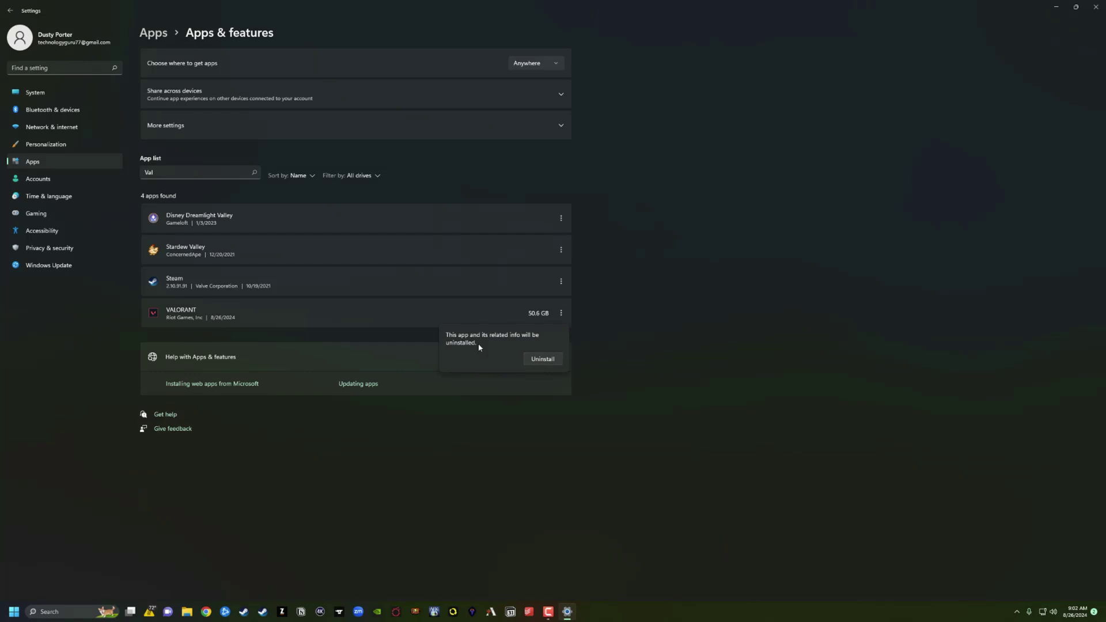
{"action": "left_click", "coordinate": [544, 359]}
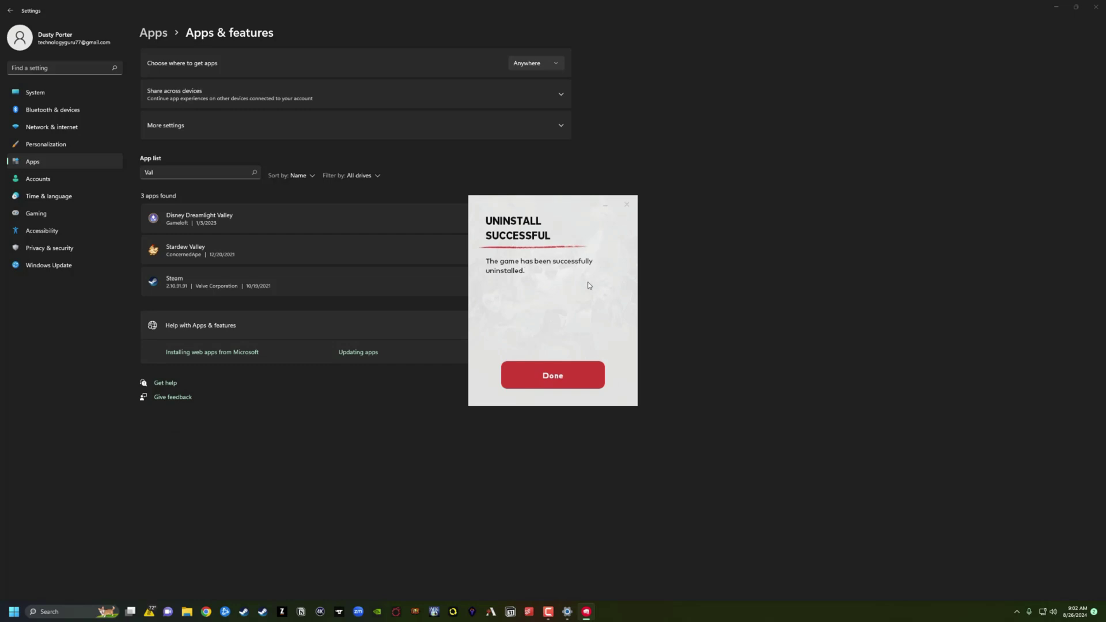
{"action": "left_click", "coordinate": [568, 380]}
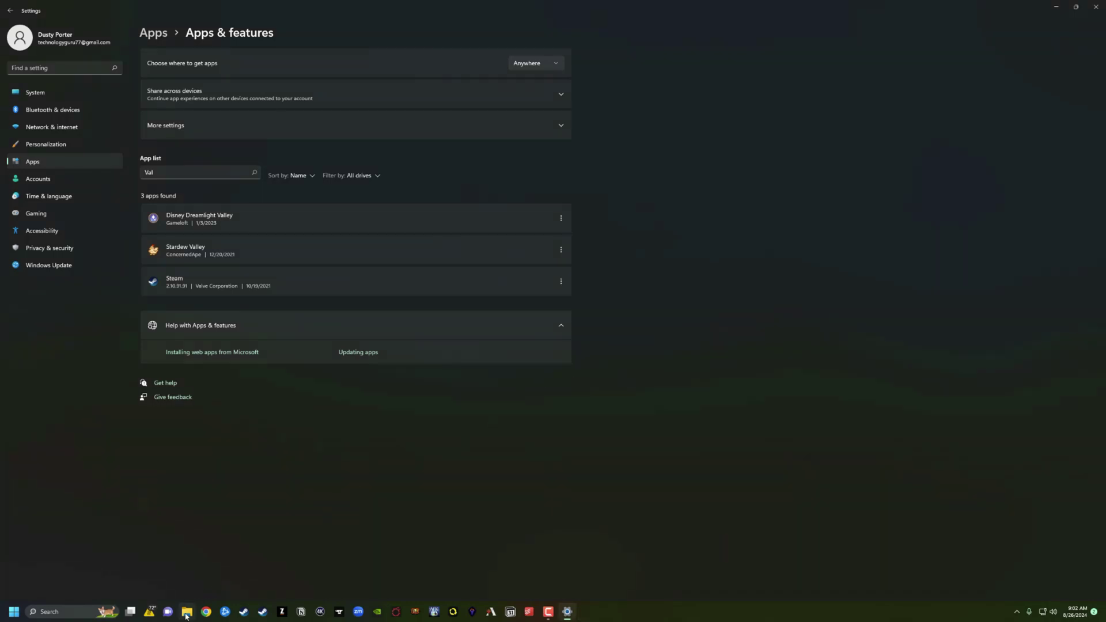
- Open File Explorer and go to the Riot Games folder on OS (C:)
{"action": "left_click", "coordinate": [187, 612]}
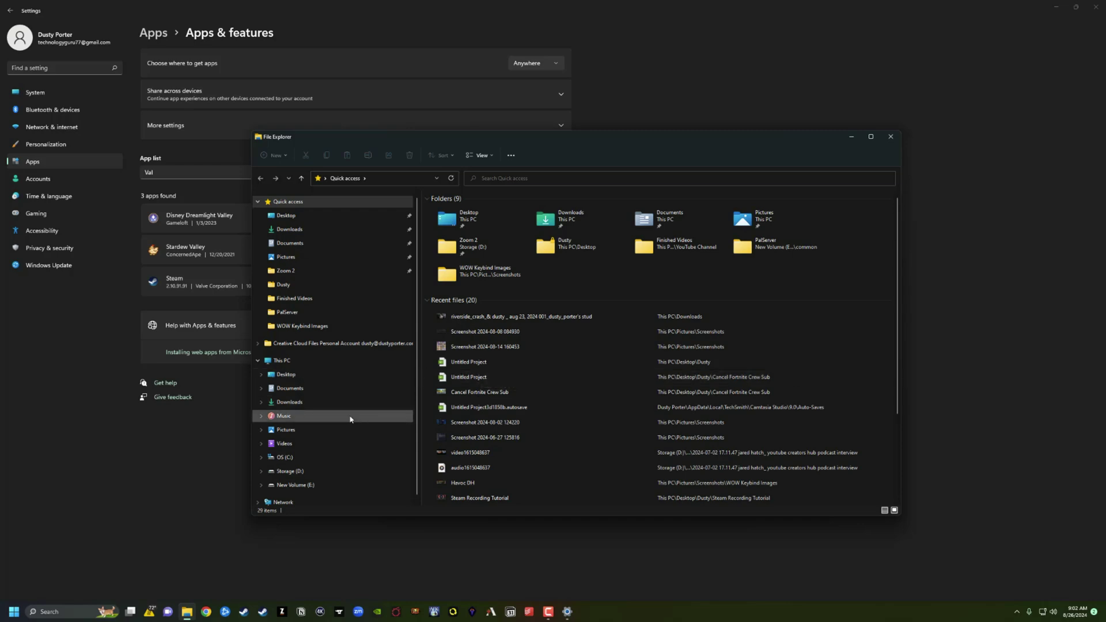
{"action": "left_click", "coordinate": [317, 458]}
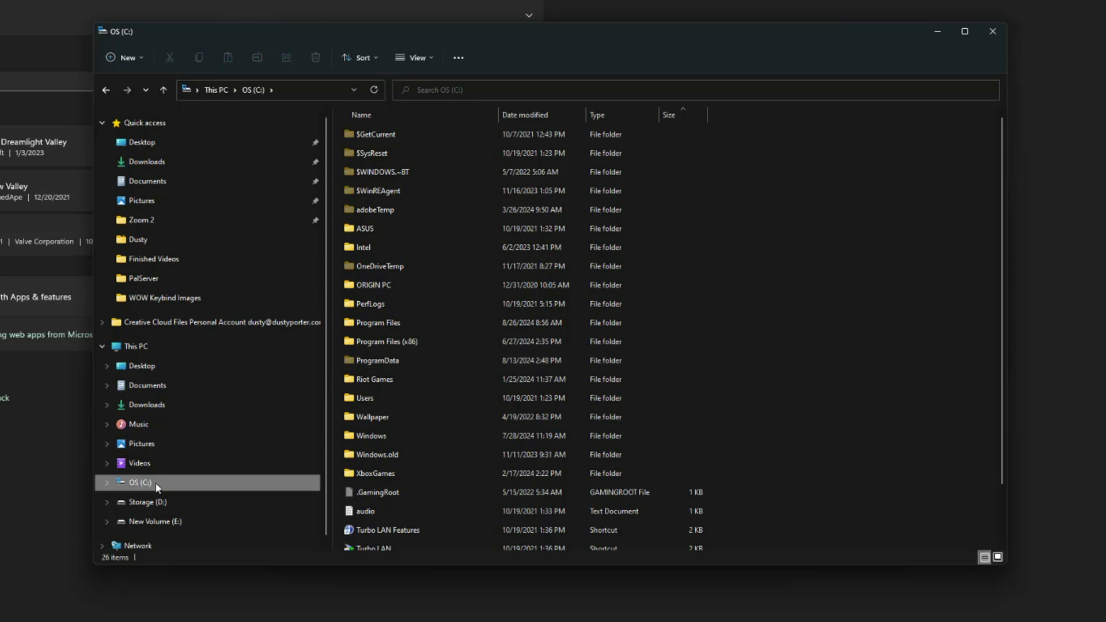
{"action": "left_click", "coordinate": [380, 383]}
{"action": "double_click", "coordinate": [380, 382]}
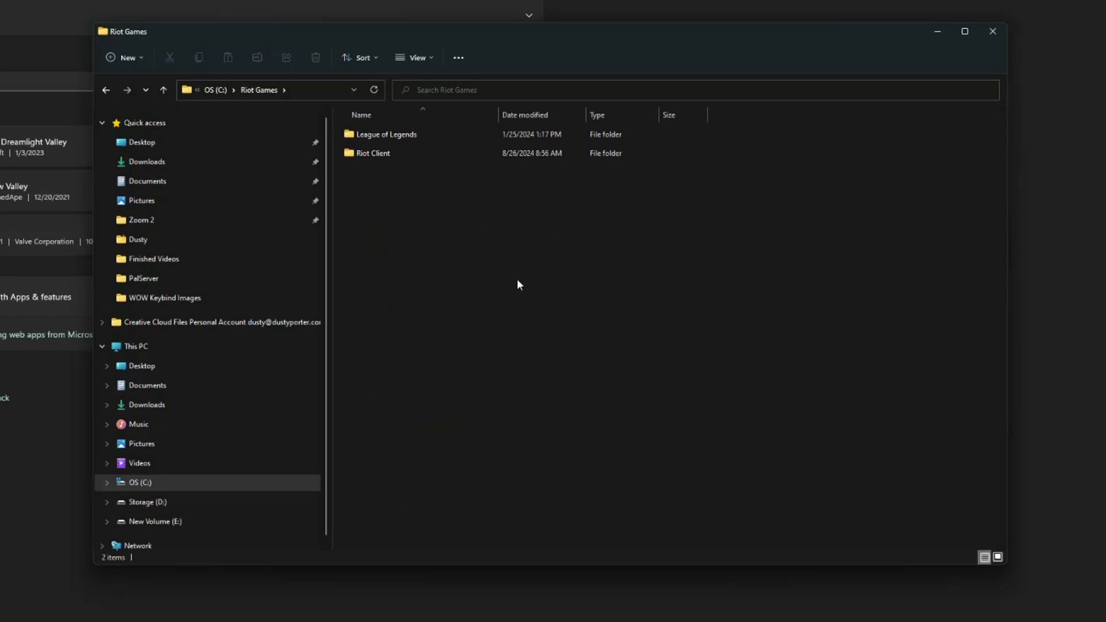
- Try deleting the Riot Client folder from its context menu
{"action": "left_click", "coordinate": [383, 152]}
{"action": "right_click", "coordinate": [383, 152]}
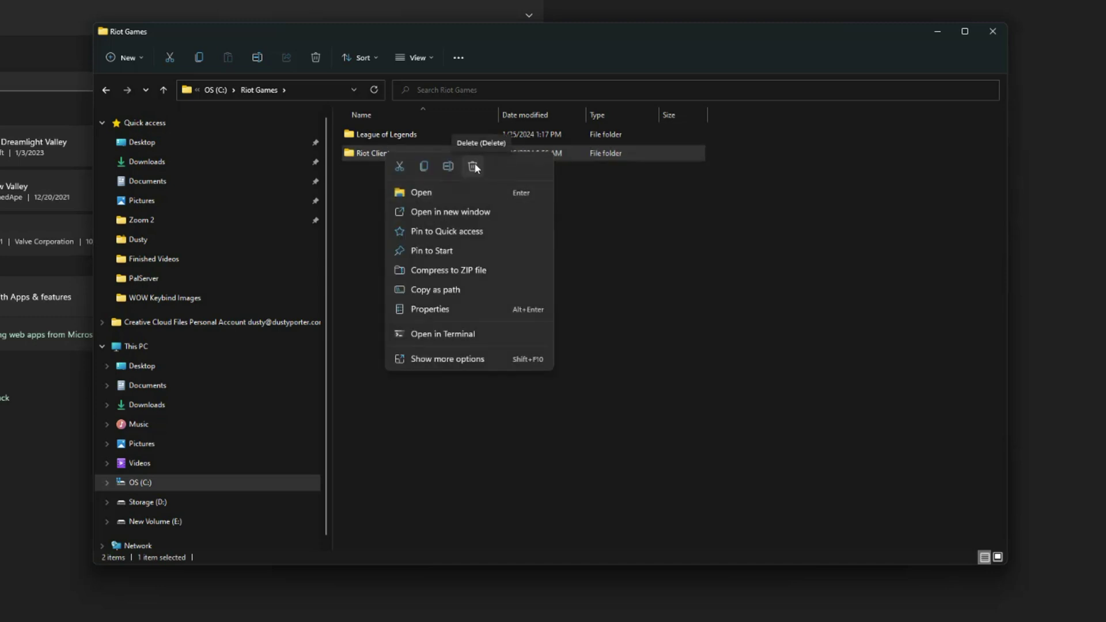
{"action": "left_click", "coordinate": [718, 219]}
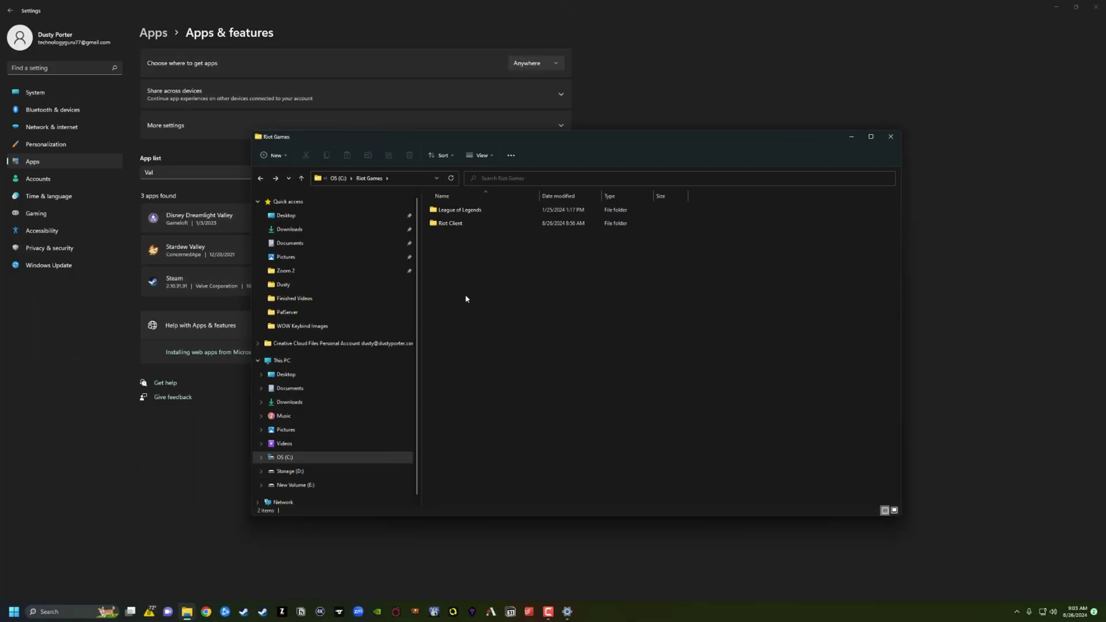
- Launch Run by searching 'run' and open %LocalAppData% in File Explorer
{"action": "left_click", "coordinate": [80, 611]}
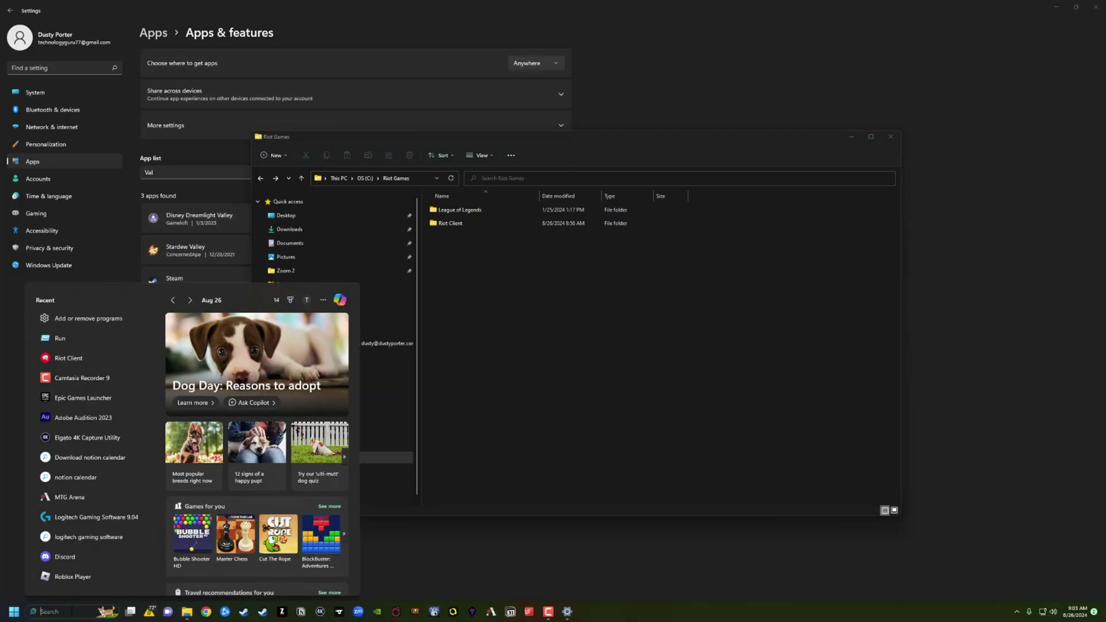
{"action": "type", "text": "run"}
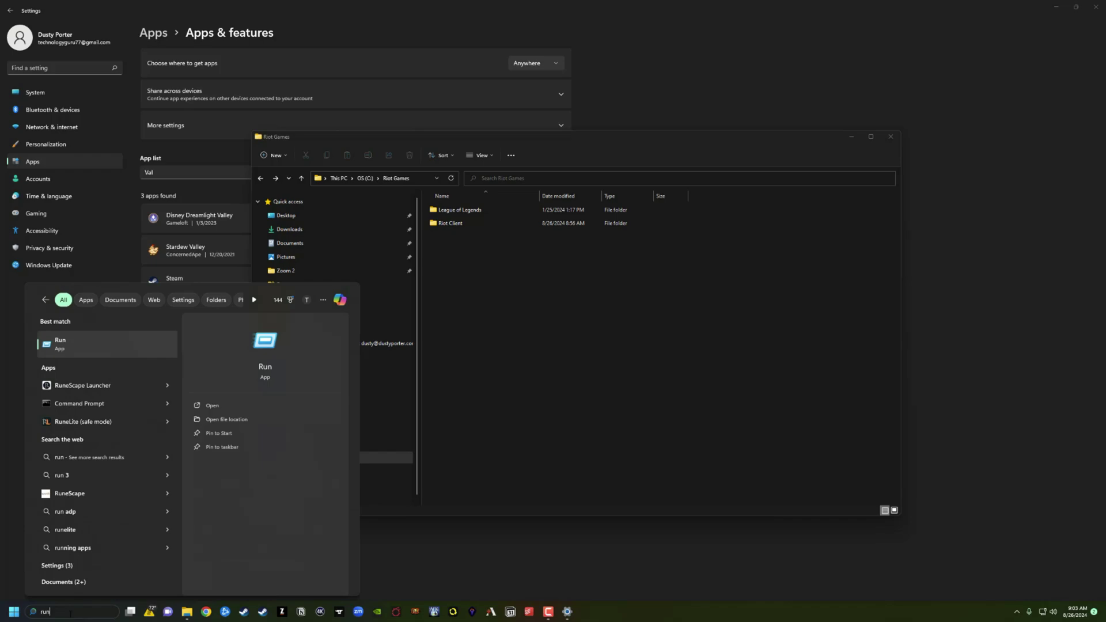
{"action": "key", "text": "Return"}
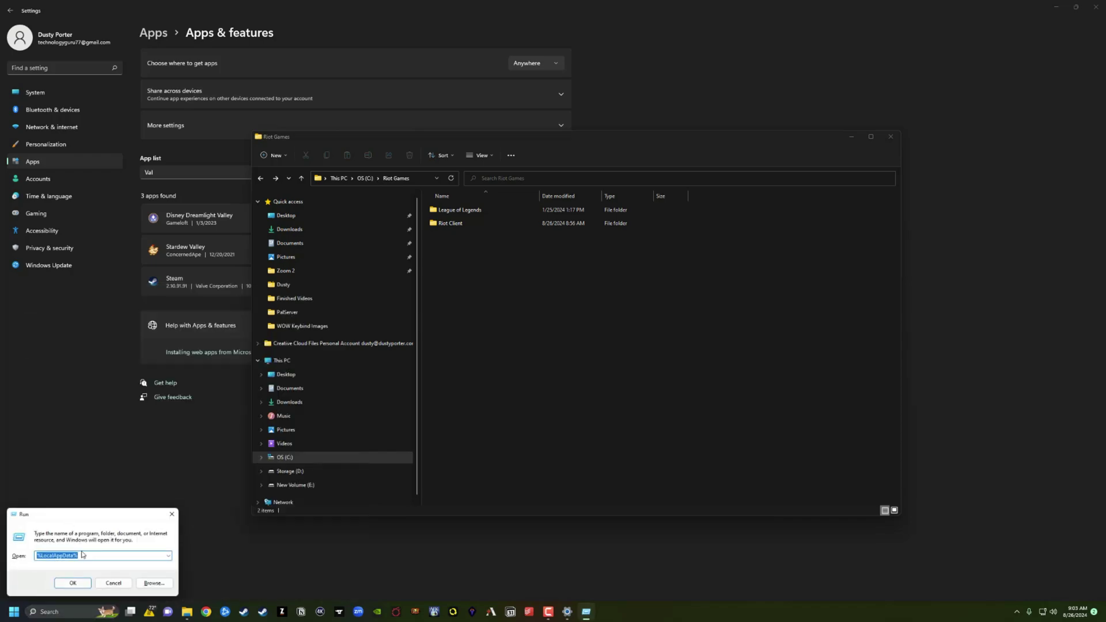
{"action": "left_click_drag", "start_coordinate": [89, 515], "coordinate": [505, 259]}
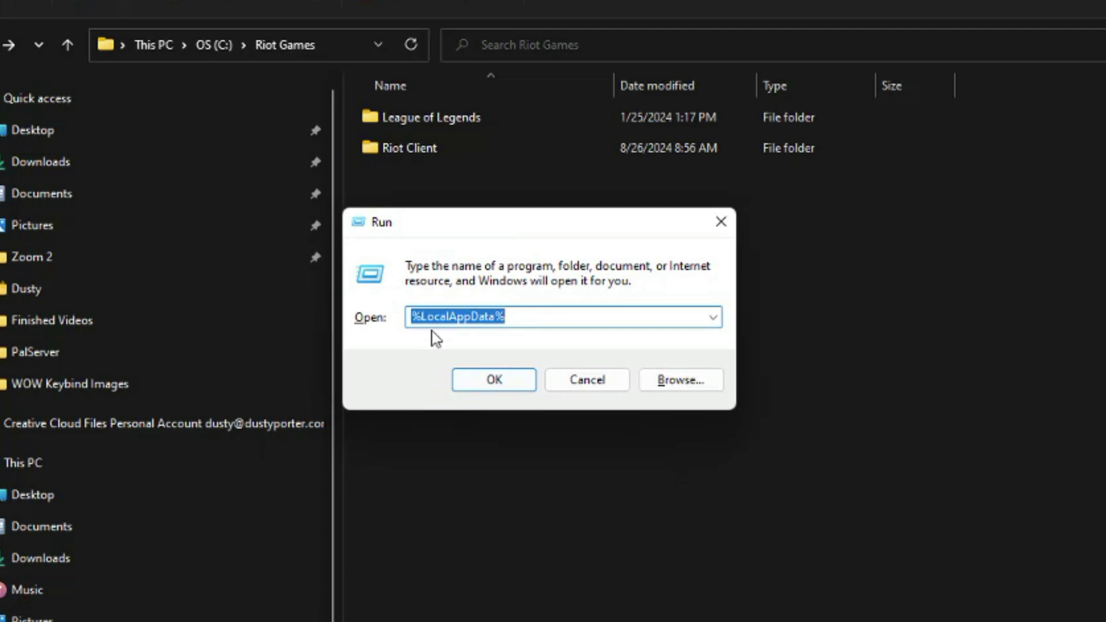
{"action": "left_click", "coordinate": [529, 317]}
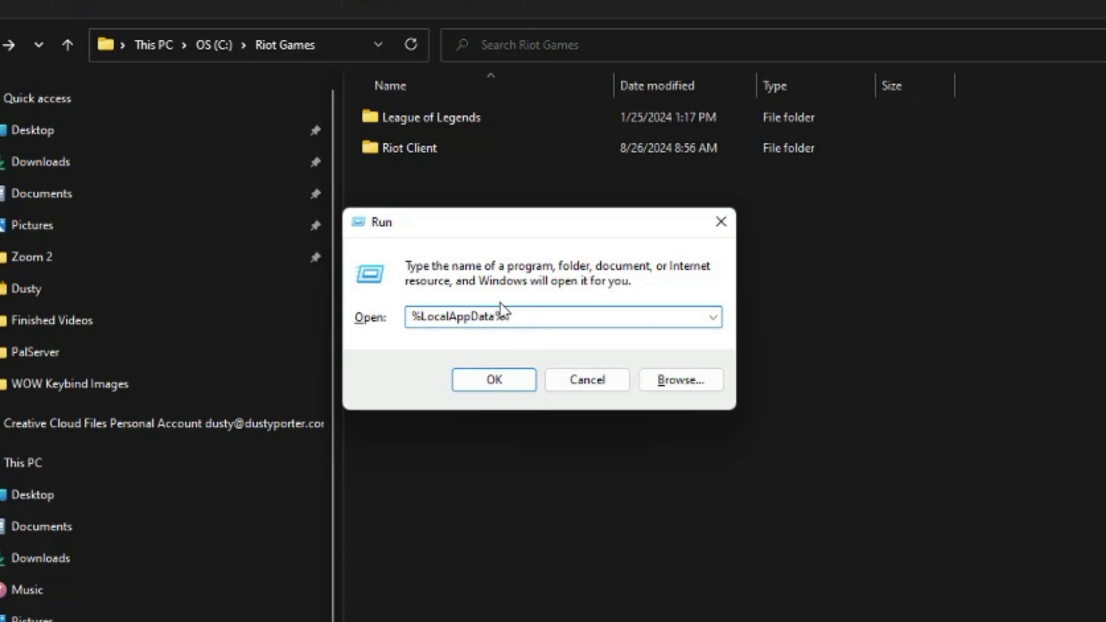
{"action": "left_click", "coordinate": [499, 386]}
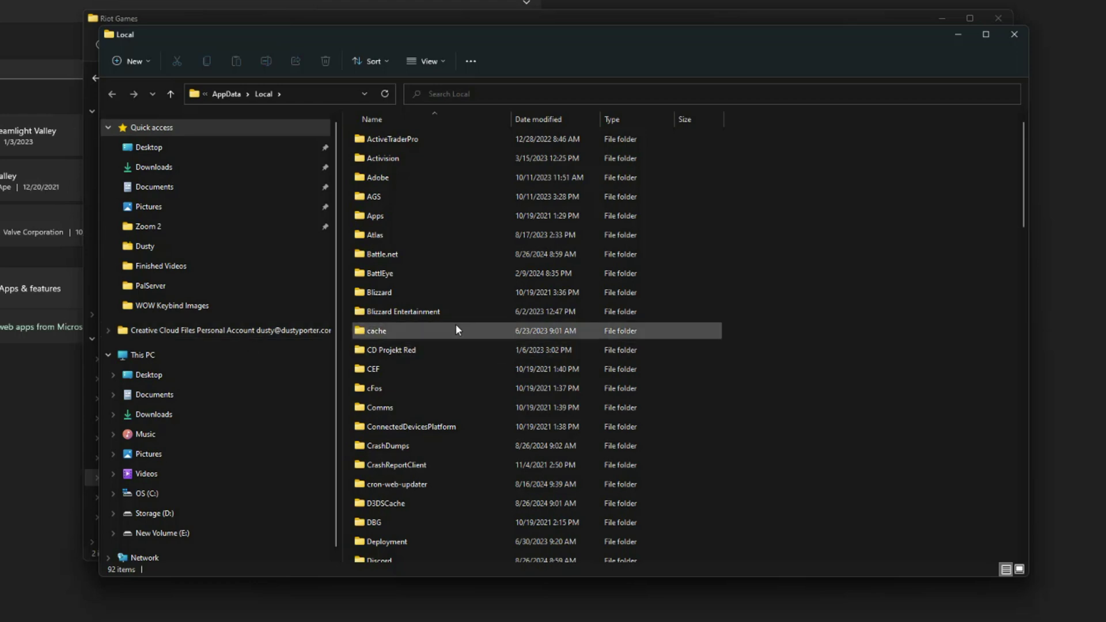
- Open AppData\Local\Riot Games and bring up the League of Legends folder's actions
{"action": "scroll", "coordinate": [456, 330], "scroll_direction": "down", "scroll_amount": 15}
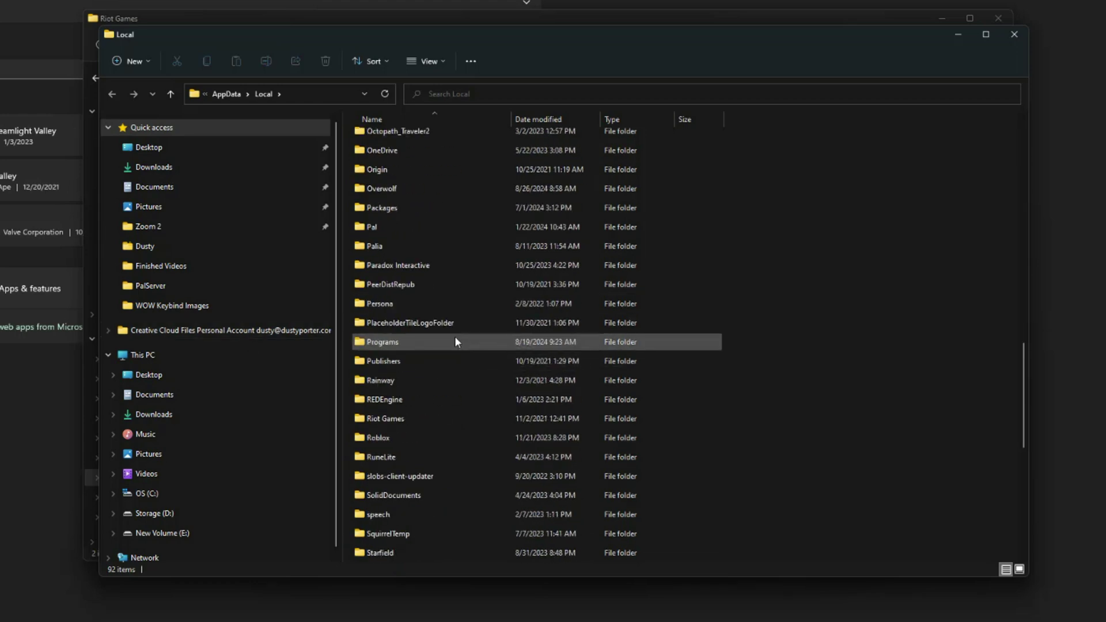
{"action": "left_click", "coordinate": [393, 420]}
{"action": "double_click", "coordinate": [393, 420]}
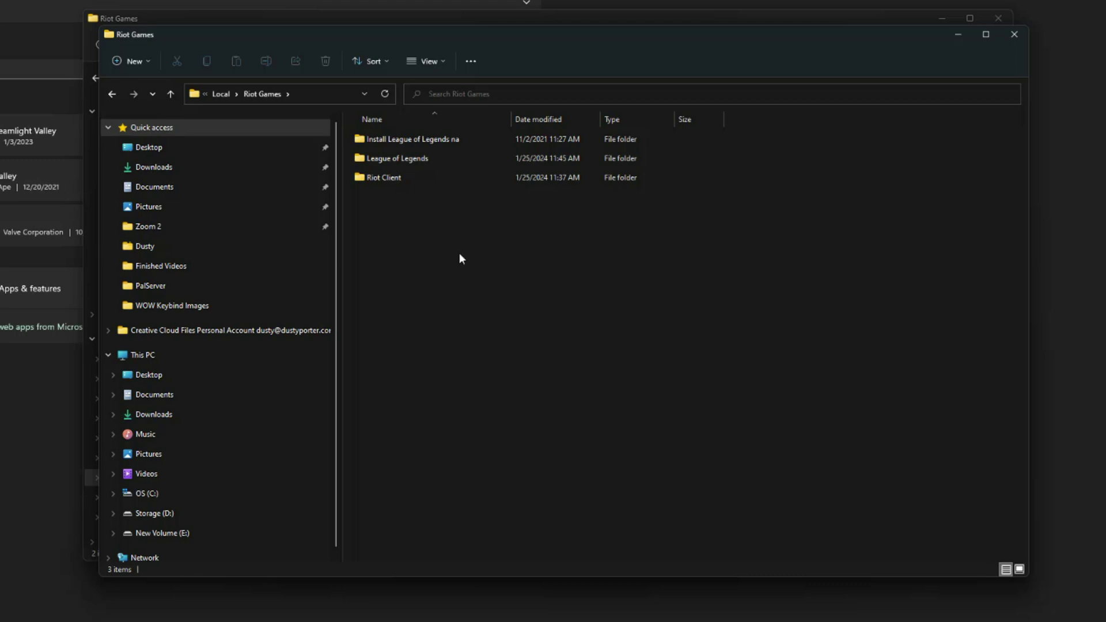
{"action": "right_click", "coordinate": [390, 160]}
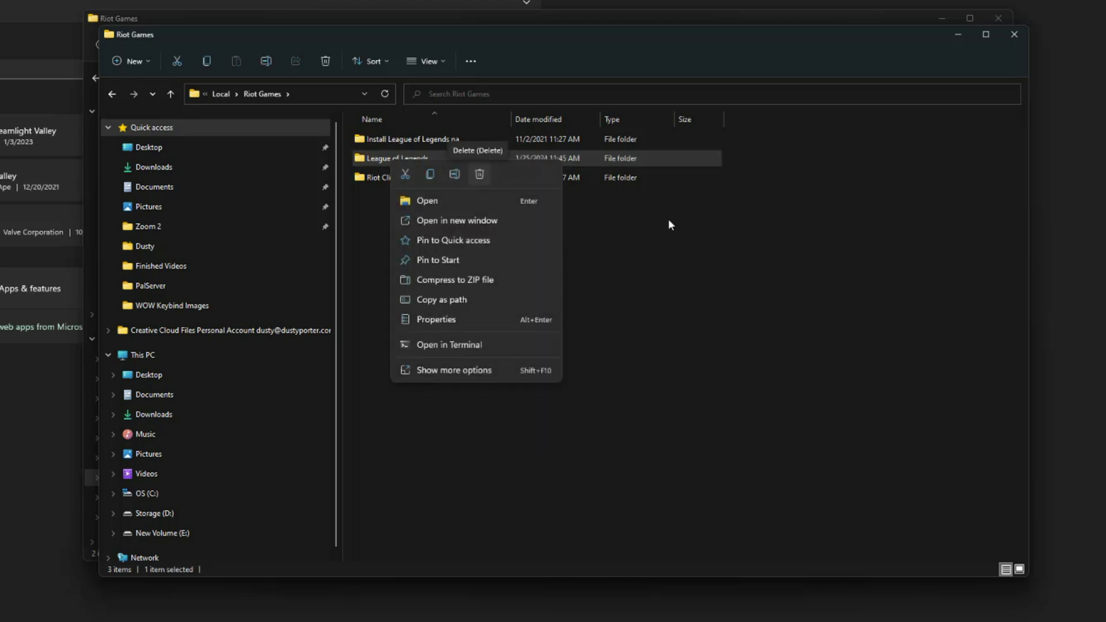
{"action": "left_click", "coordinate": [709, 234]}
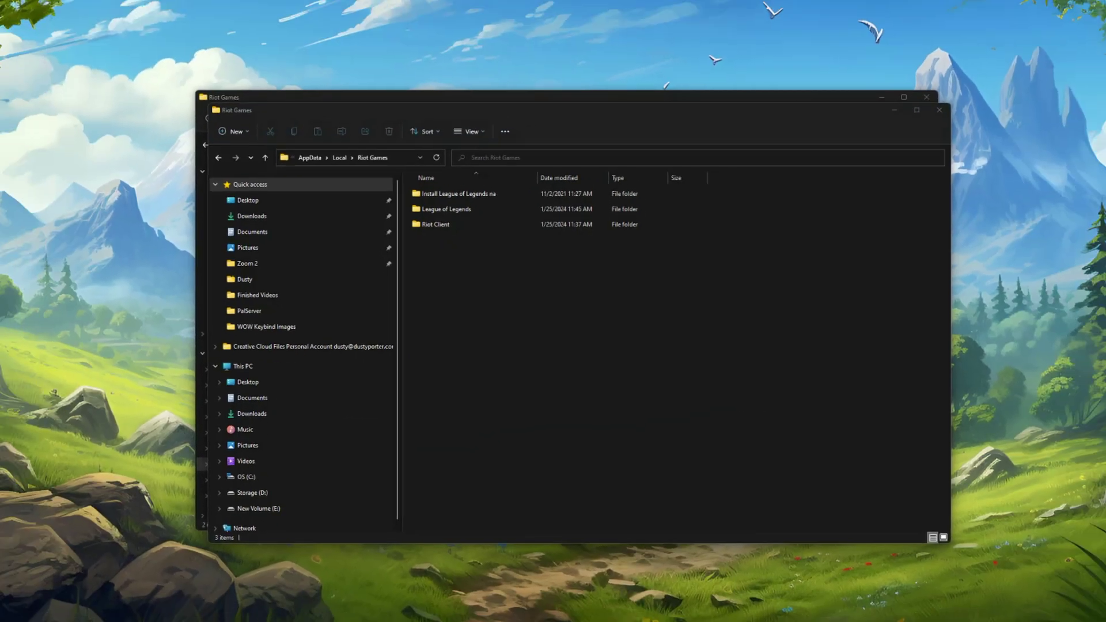
- Empty the Recycle Bin's 11 items, then close the Recycle Bin and first Riot Games windows
{"action": "double_click", "coordinate": [22, 25]}
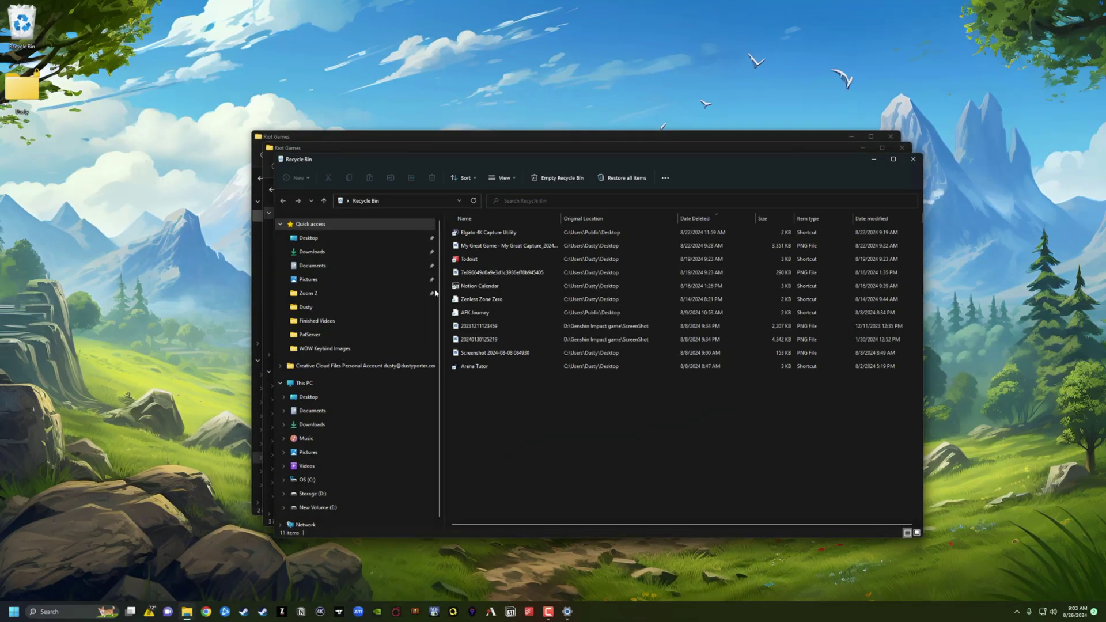
{"action": "right_click", "coordinate": [527, 403]}
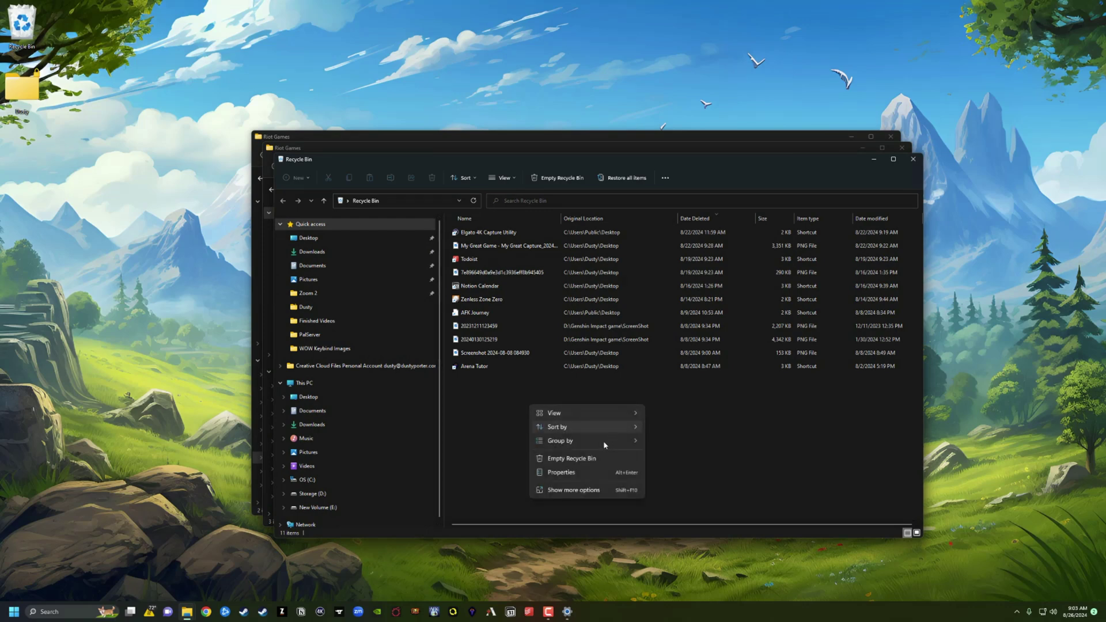
{"action": "left_click", "coordinate": [583, 459]}
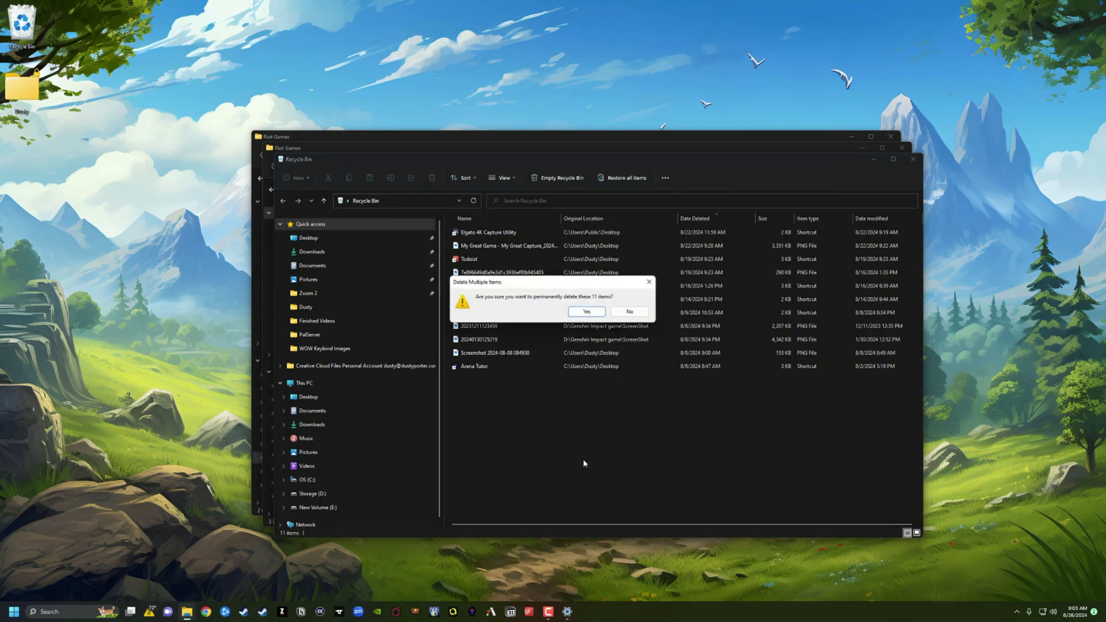
{"action": "left_click", "coordinate": [592, 314]}
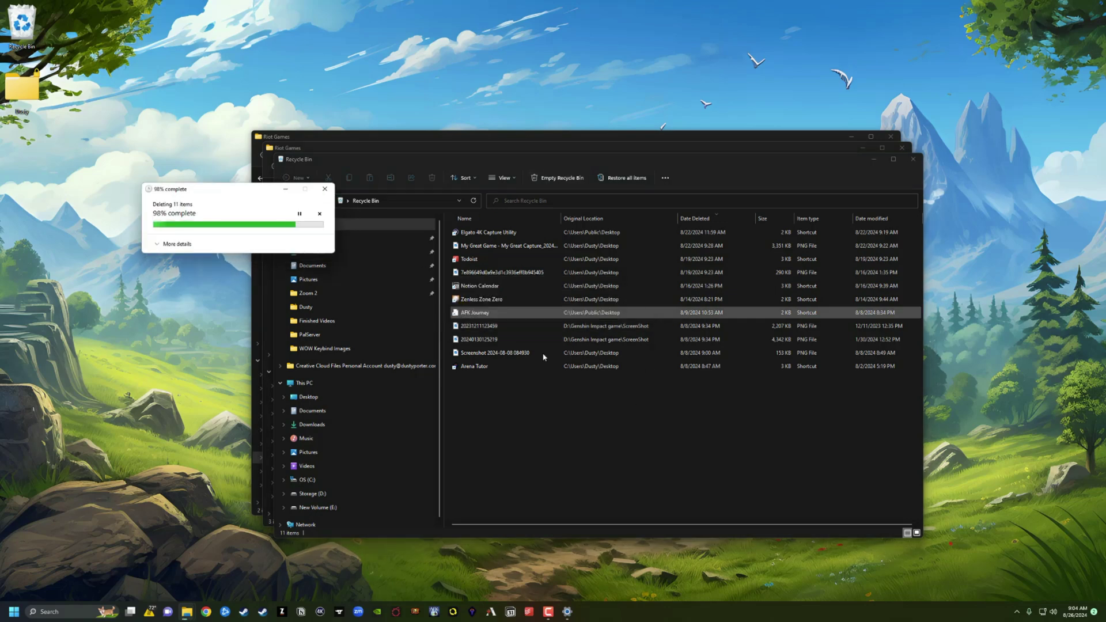
{"action": "left_click", "coordinate": [913, 159]}
{"action": "left_click", "coordinate": [902, 147]}
- Close the last Riot Games window and launch Riot Client by searching 'Ri'
{"action": "left_click", "coordinate": [890, 137]}
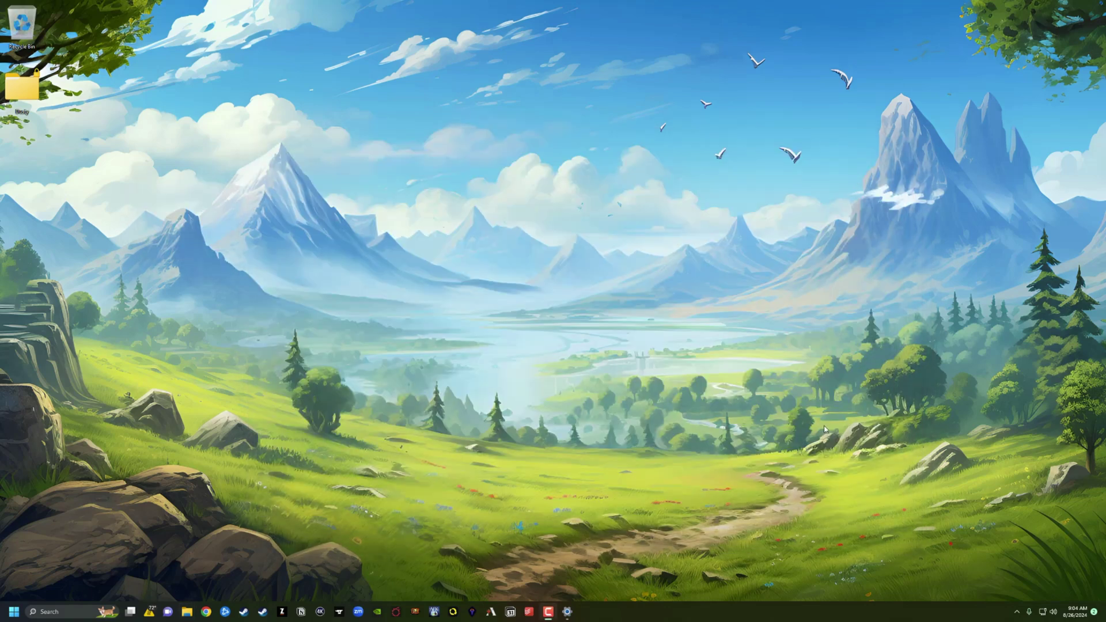
{"action": "left_click", "coordinate": [41, 612]}
{"action": "type", "text": "R"}
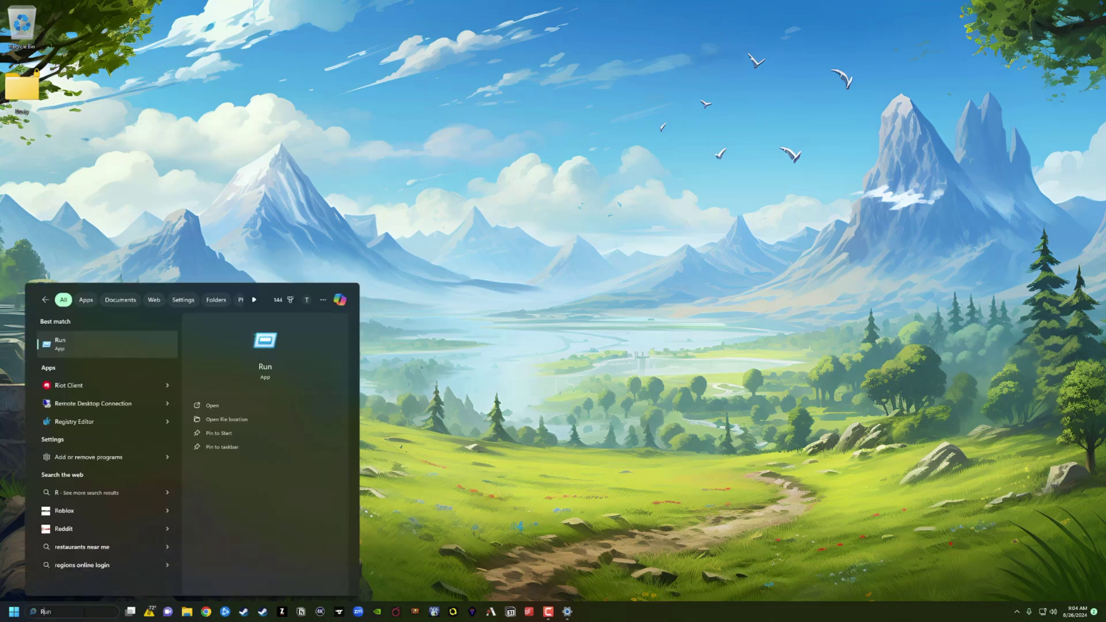
{"action": "type", "text": "io"}
{"action": "key", "text": "Return"}
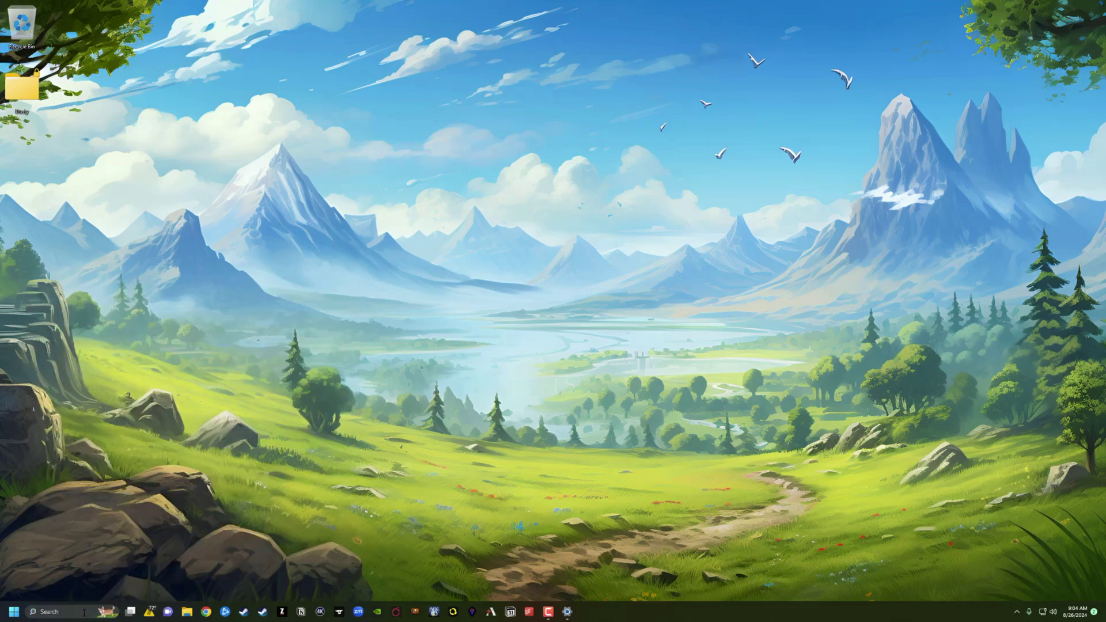